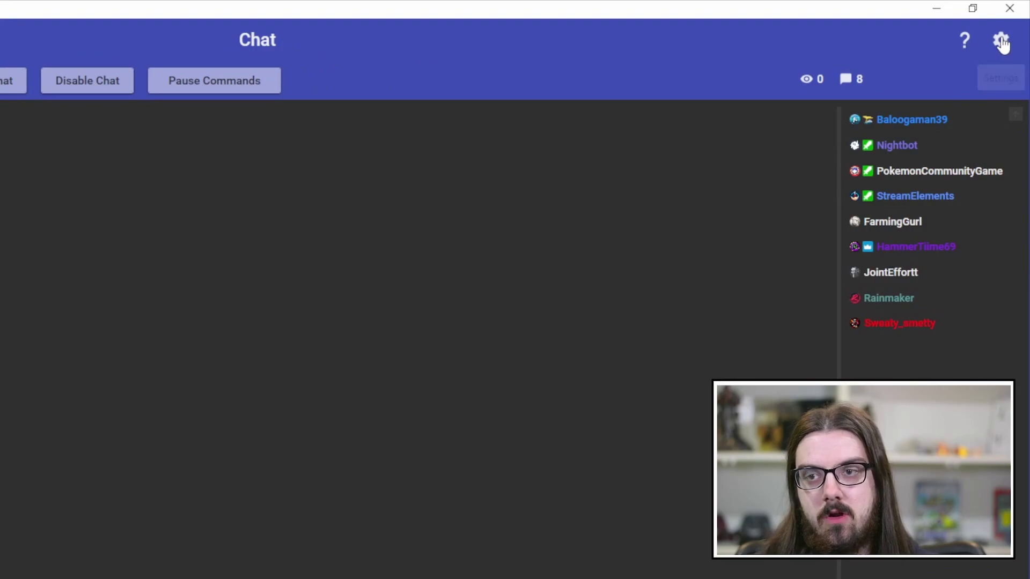
Open Settings on the Overlays page to see the Default (8111) and Test (8112) endpoints.
click(1005, 47)
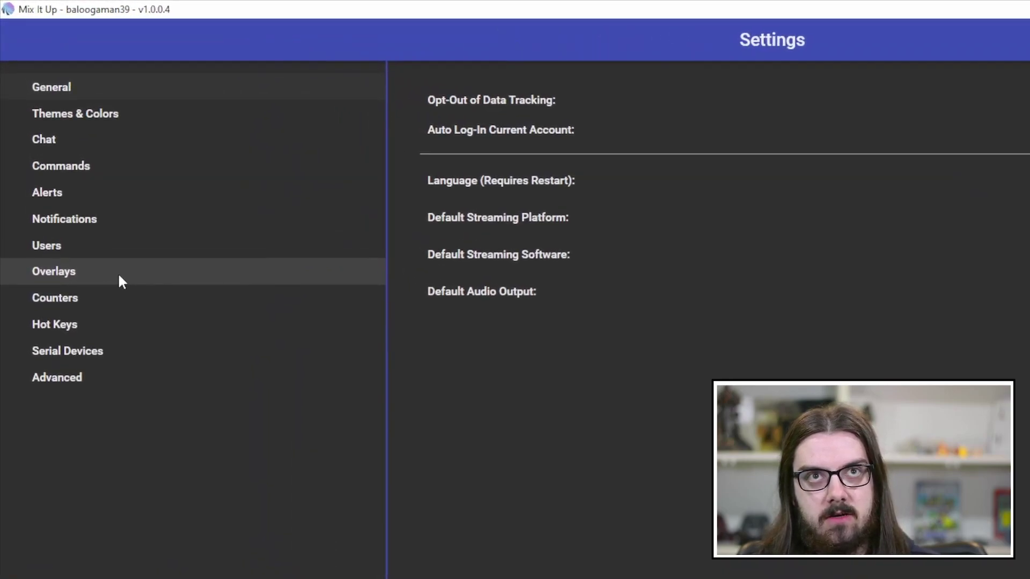
click(118, 274)
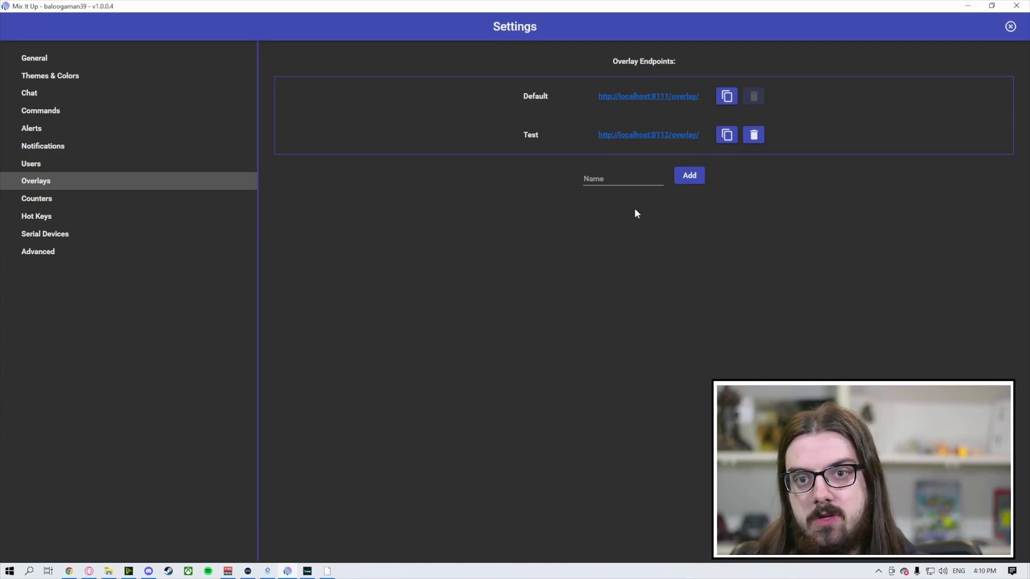
Add a Test2 overlay endpoint at localhost:8113 and close Settings.
click(646, 171)
text(Test2)
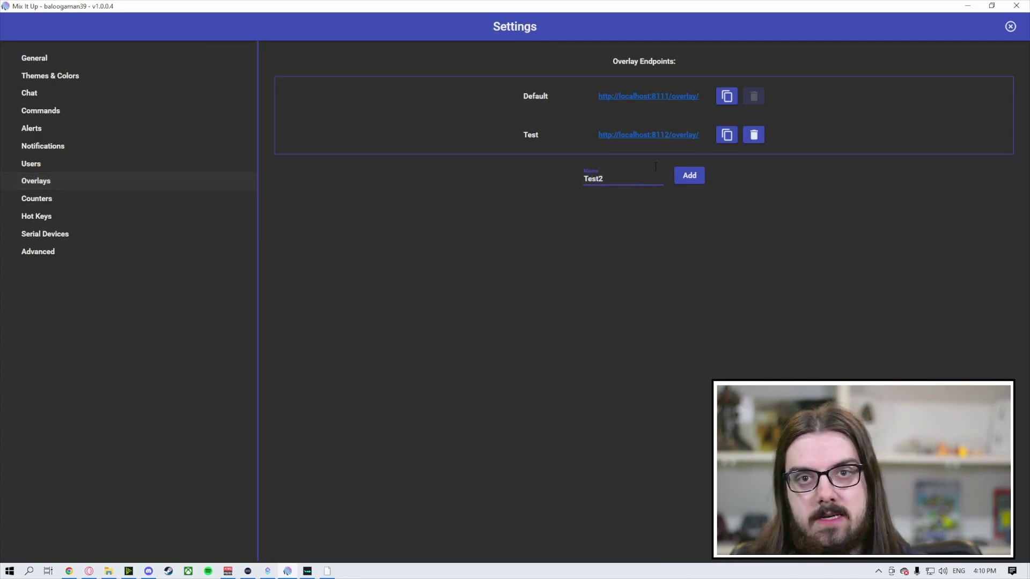
click(693, 183)
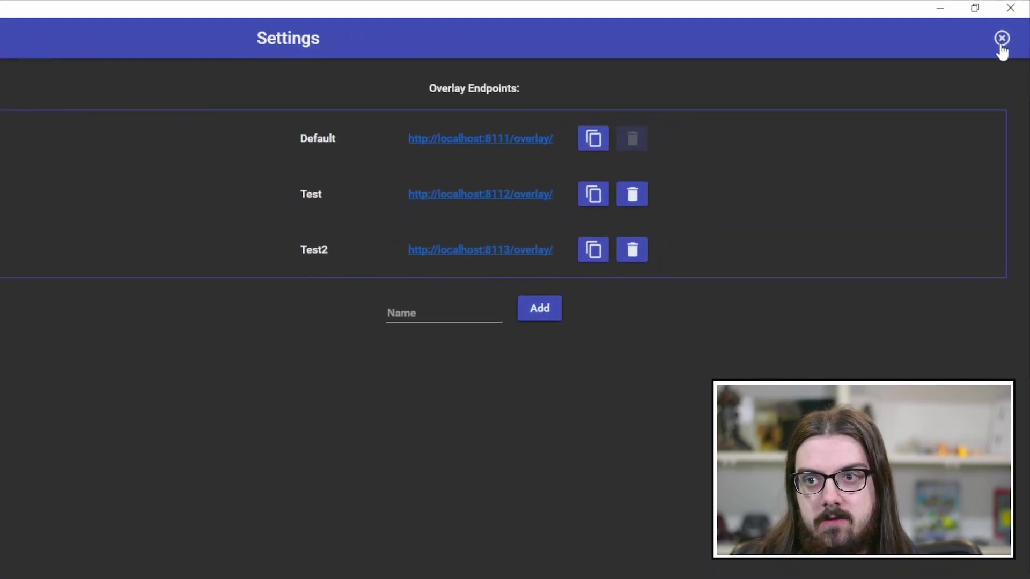
click(1001, 44)
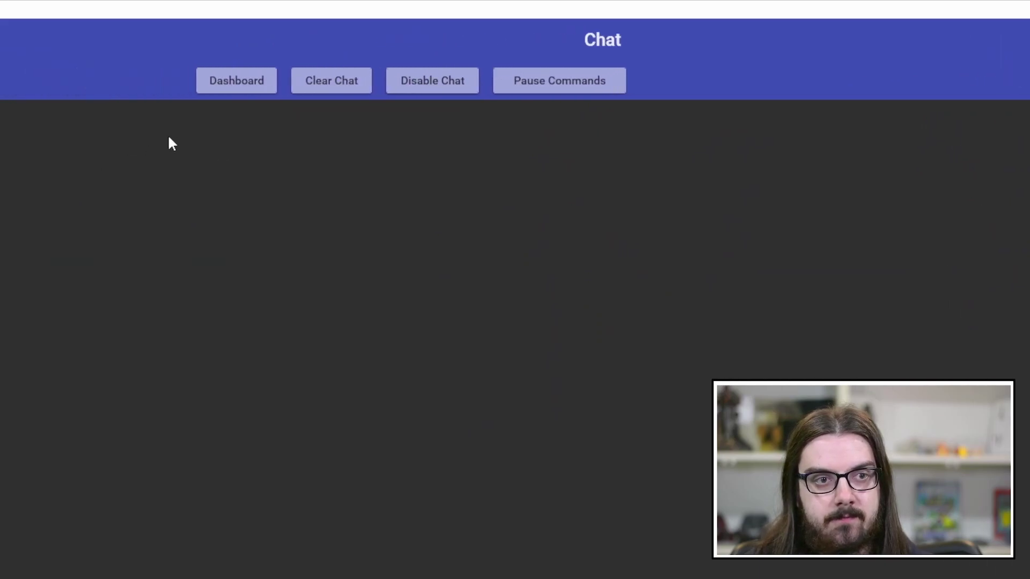
Switch to the Events page showing the Twitch event commands.
click(16, 28)
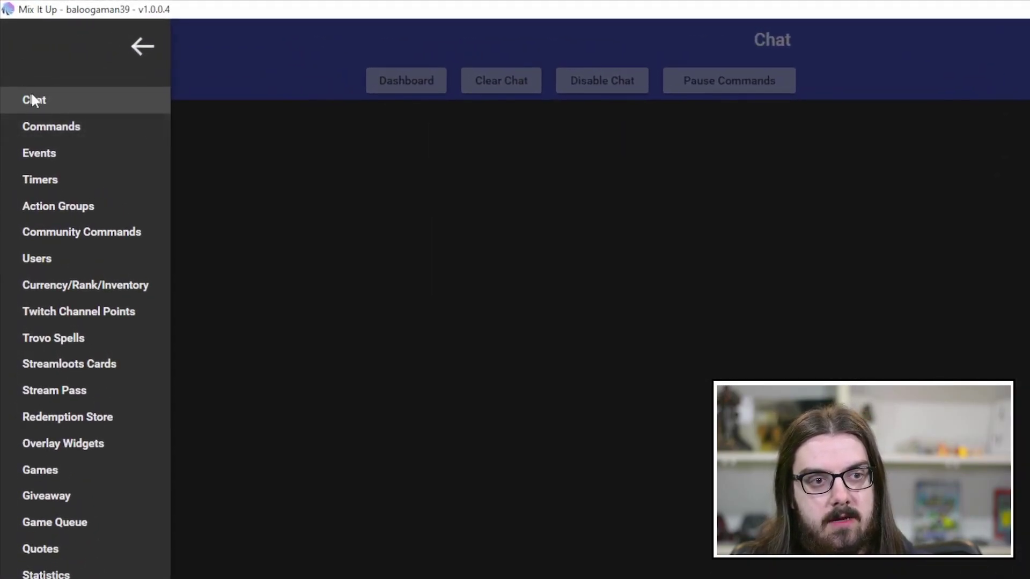
click(52, 153)
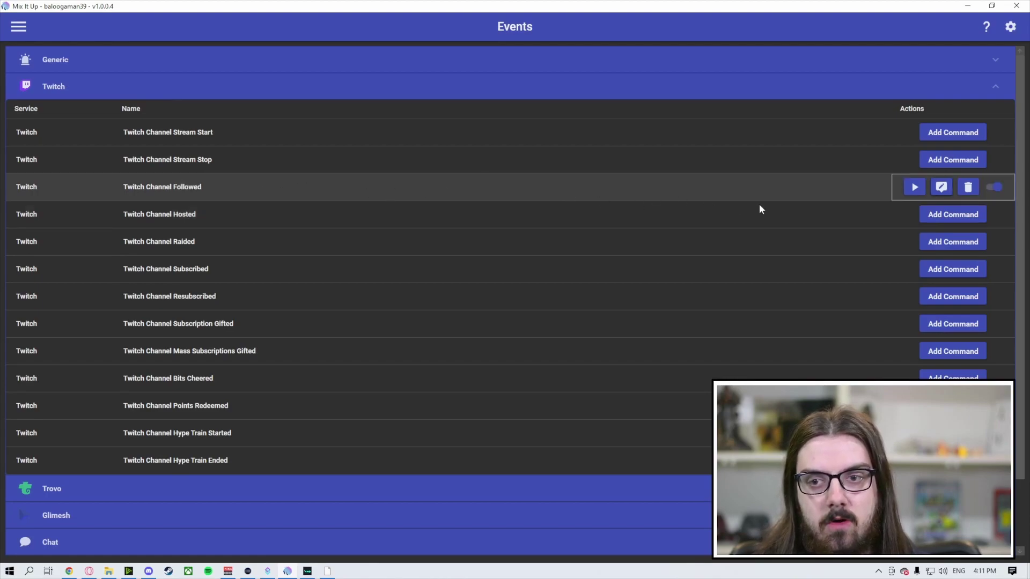
Test-fire the Twitch Channel Followed event with the default test values.
click(914, 187)
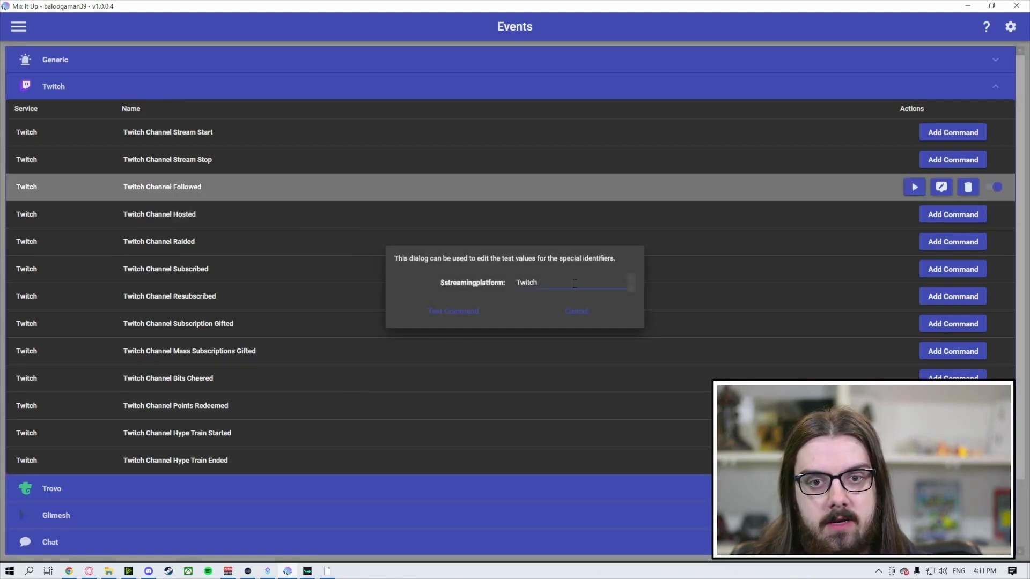
click(470, 317)
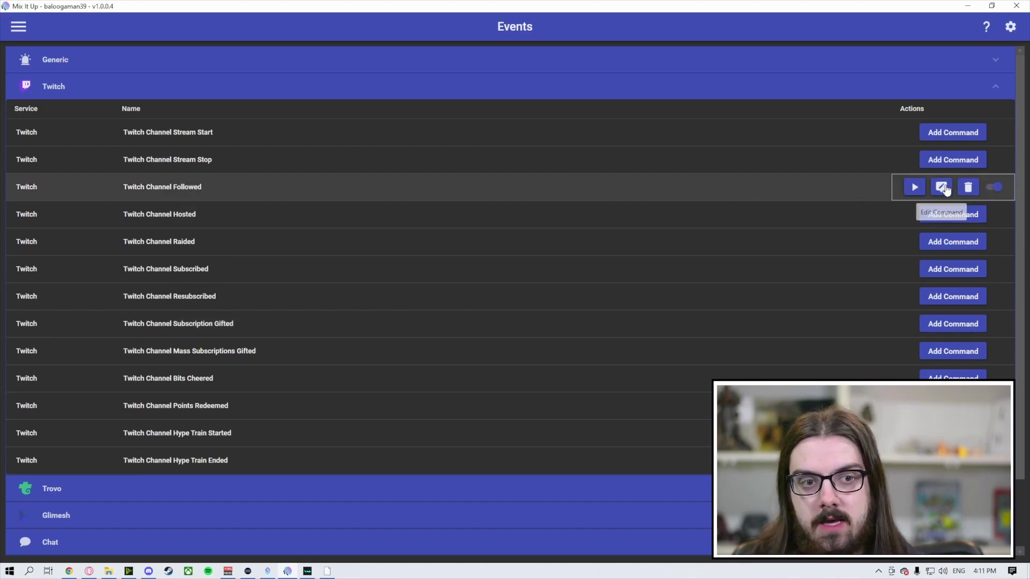
Edit the Twitch Channel Followed command, review both overlay actions, and duplicate the text and image overlays.
click(942, 189)
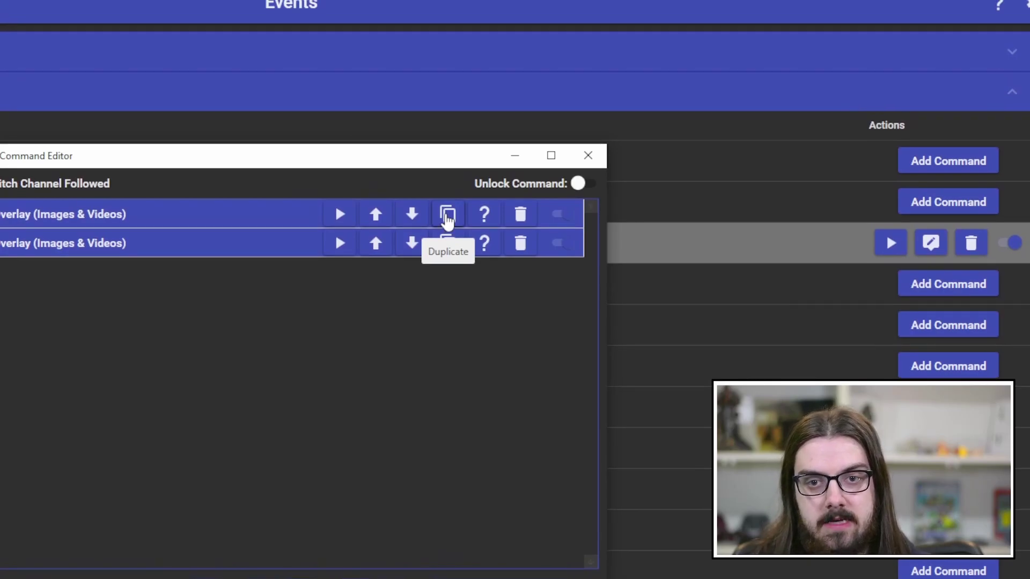
click(221, 212)
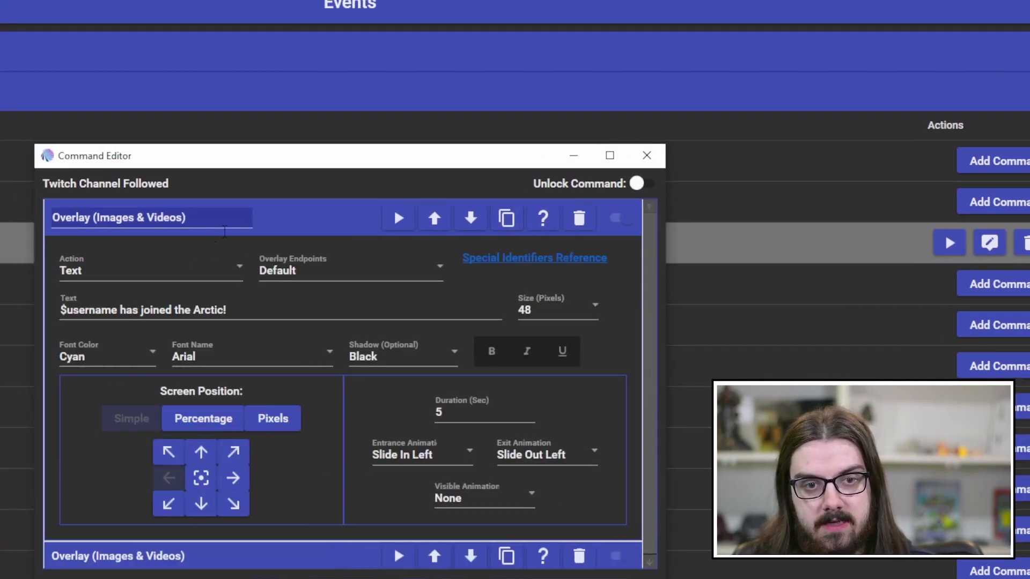
click(231, 215)
click(264, 243)
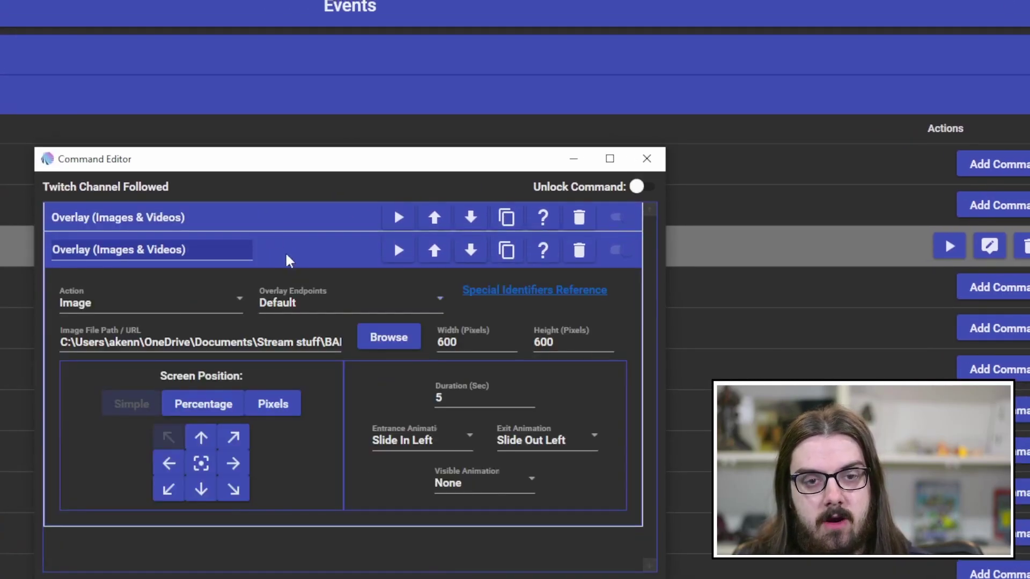
click(301, 249)
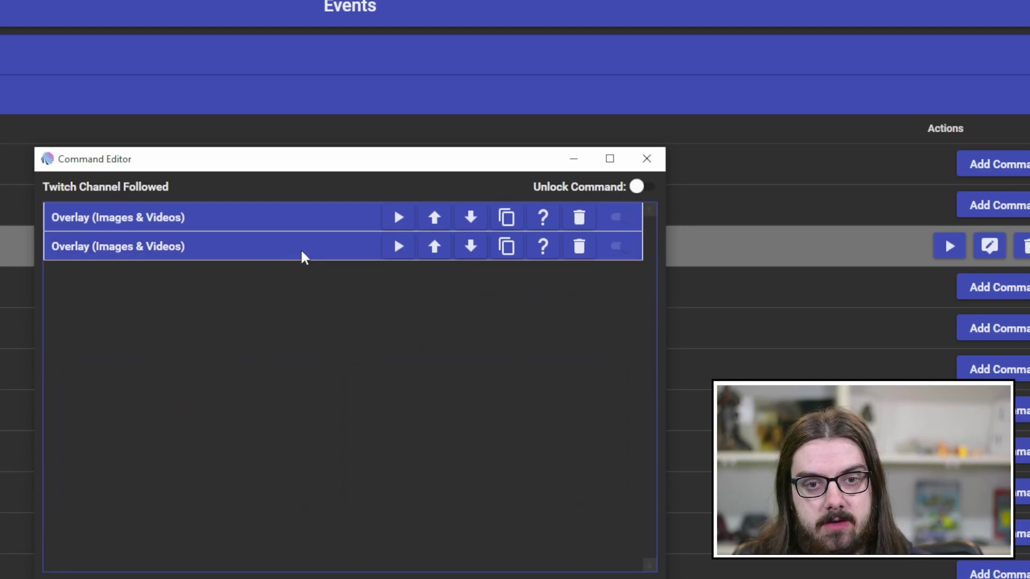
click(507, 219)
click(507, 251)
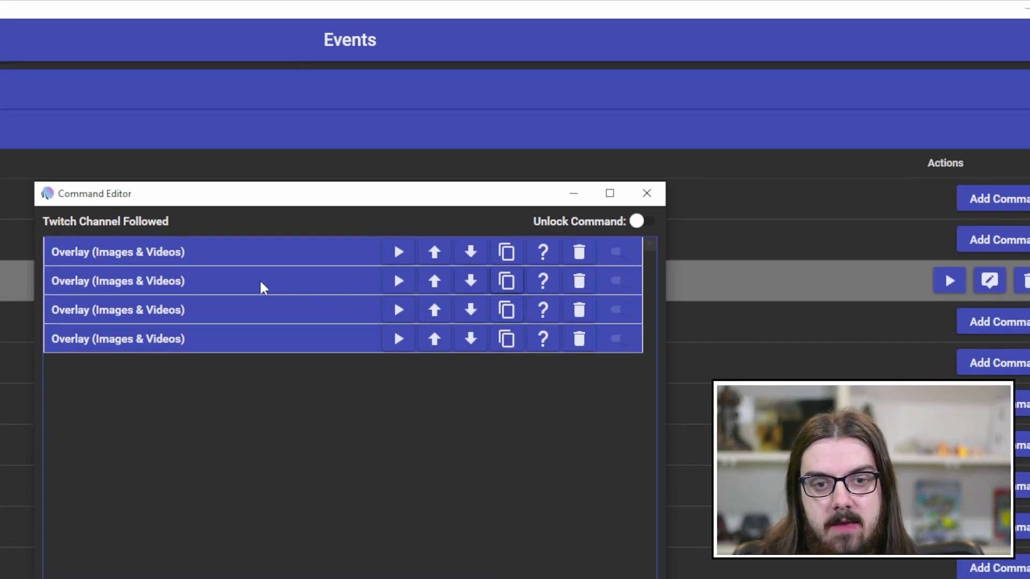
Send the third (text) overlay action to the Test endpoint, positioned at the right.
click(216, 317)
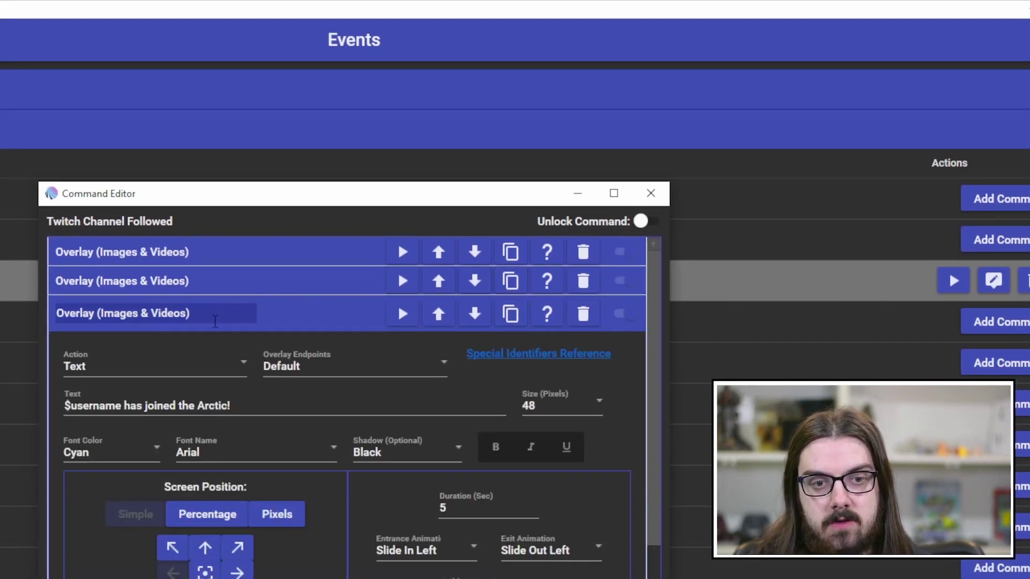
click(344, 328)
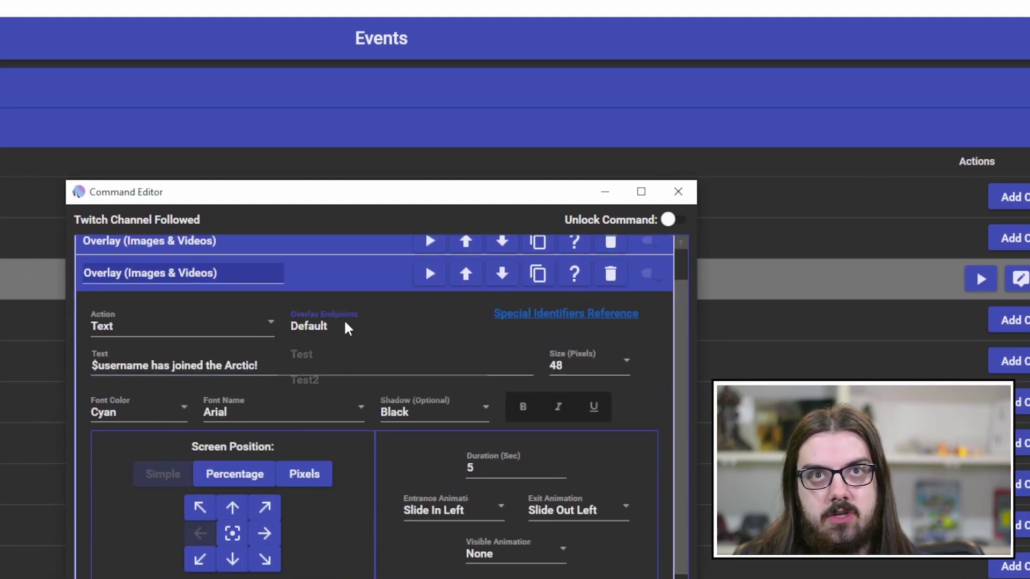
click(310, 357)
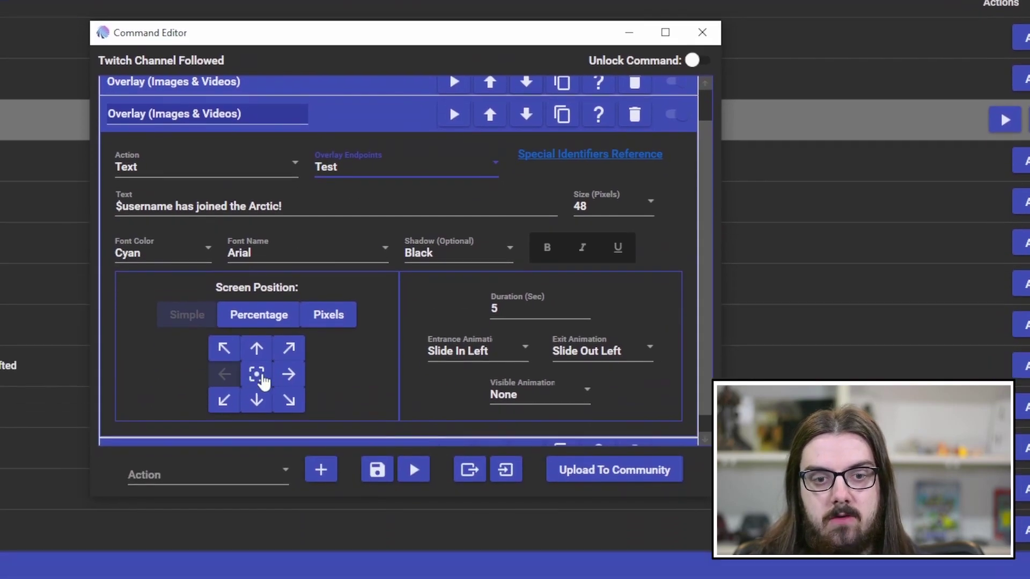
click(292, 363)
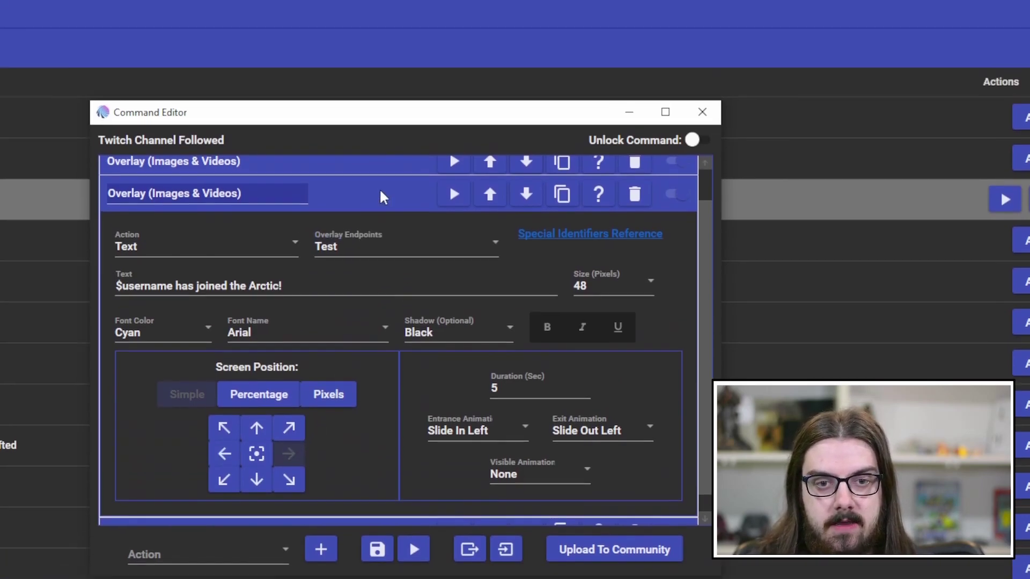
click(379, 103)
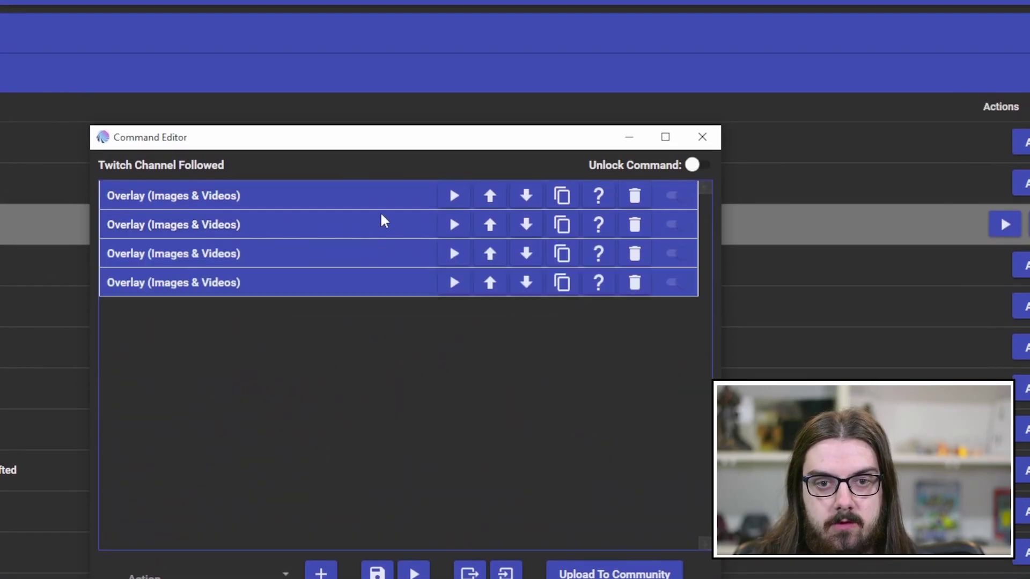
Send the fourth (image) overlay to Test at top-right and save the follow command.
click(327, 281)
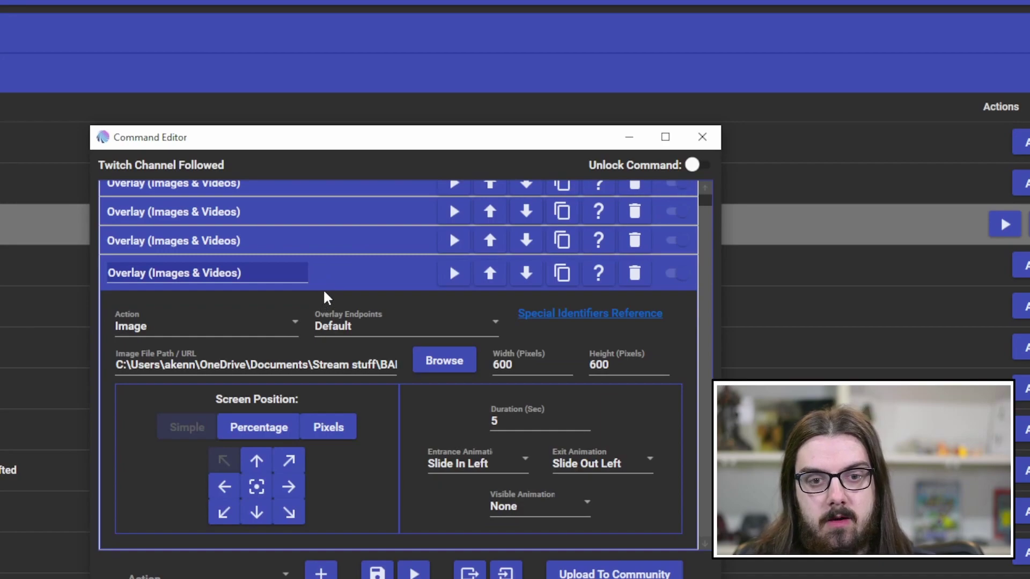
click(375, 324)
click(367, 352)
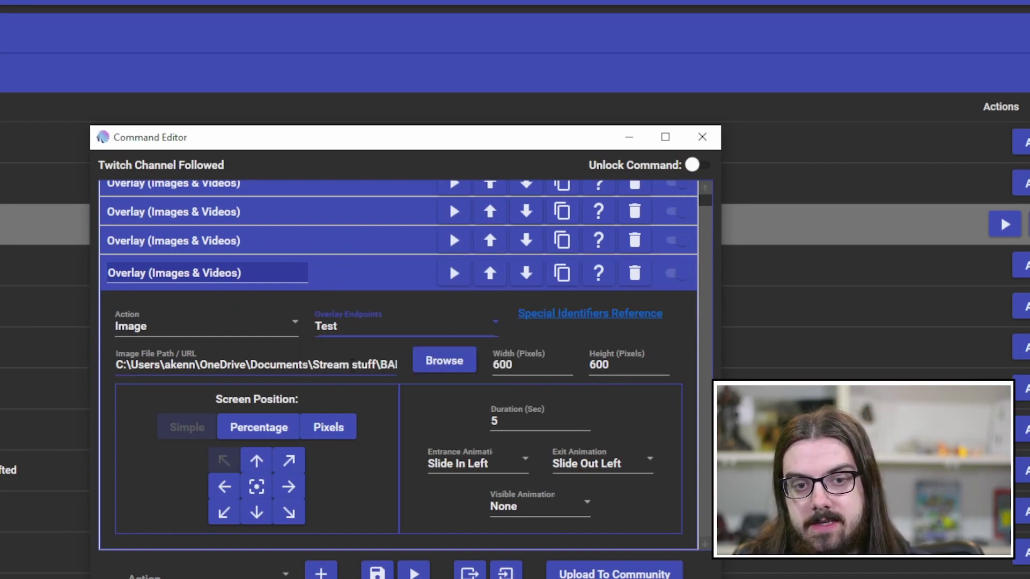
click(289, 460)
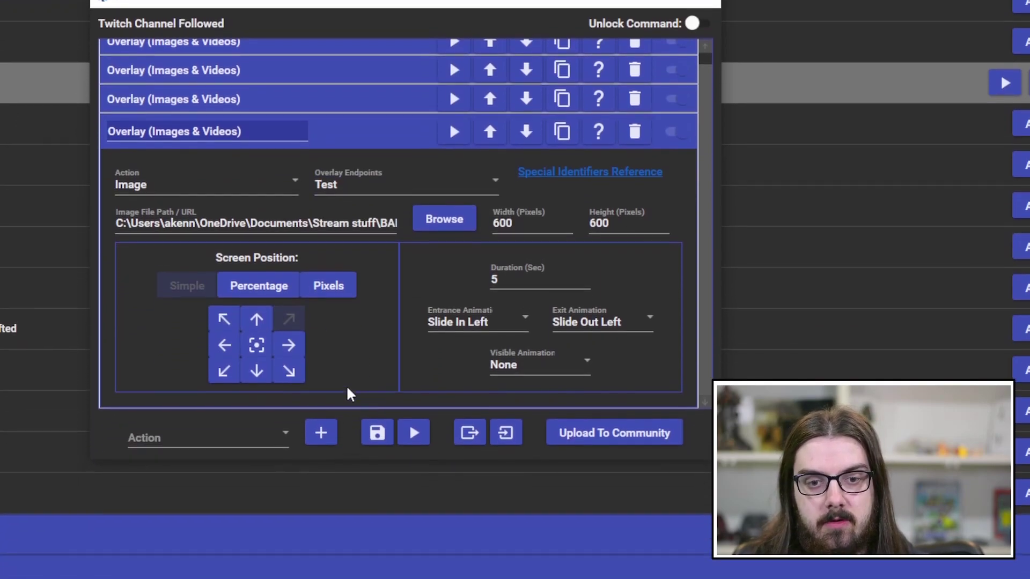
click(377, 435)
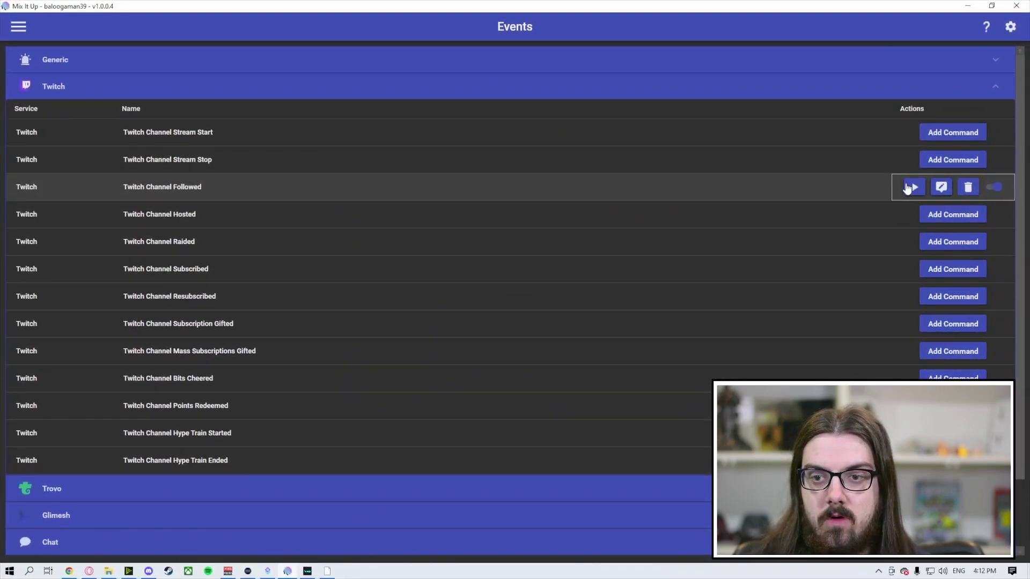
Test-play the Twitch Channel Followed alerts, then bring up the main navigation menu.
click(912, 188)
click(479, 315)
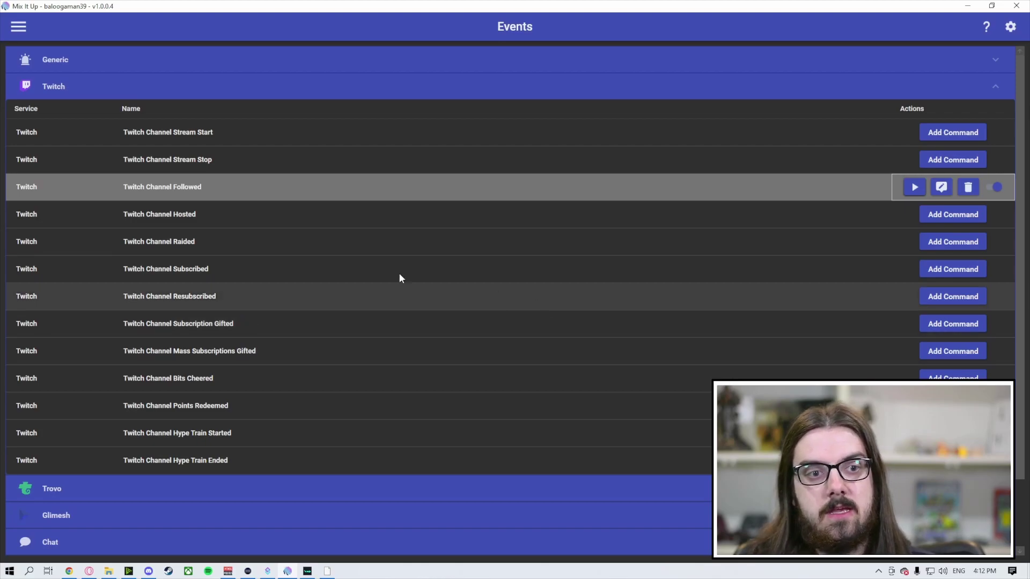
click(150, 91)
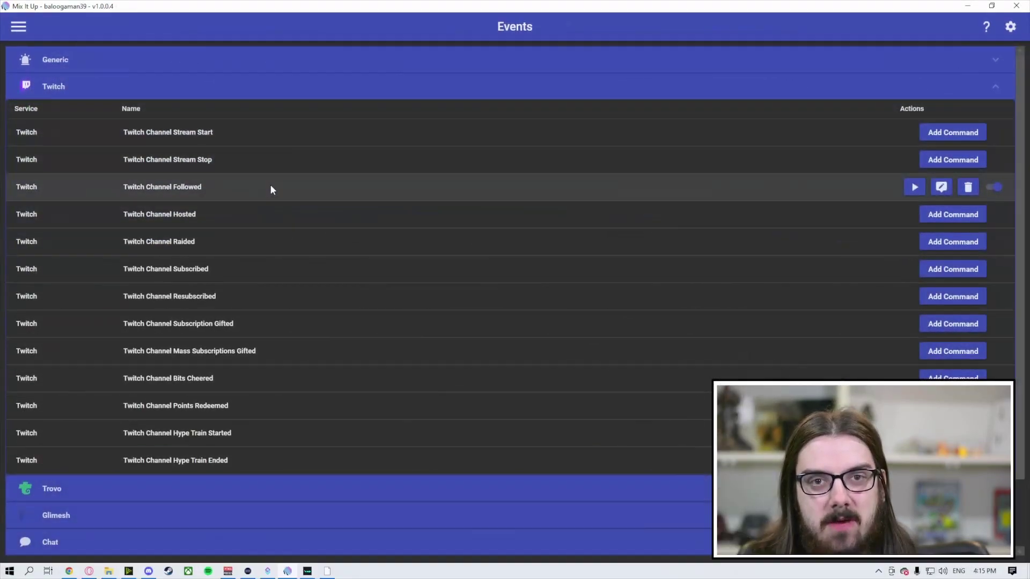
click(20, 30)
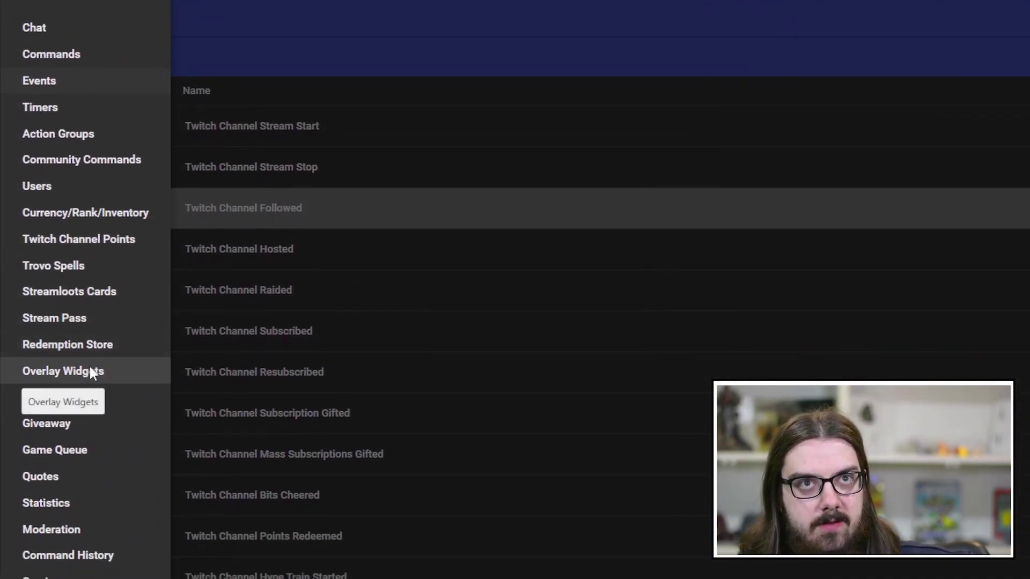
Start a new overlay widget on the Overlay Widgets page with type End Credits.
click(91, 427)
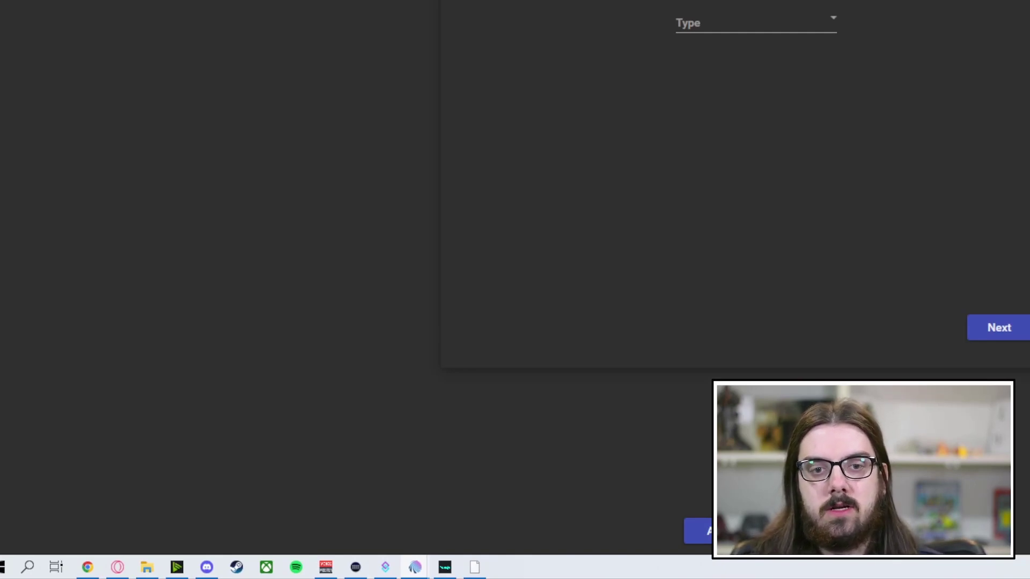
click(752, 21)
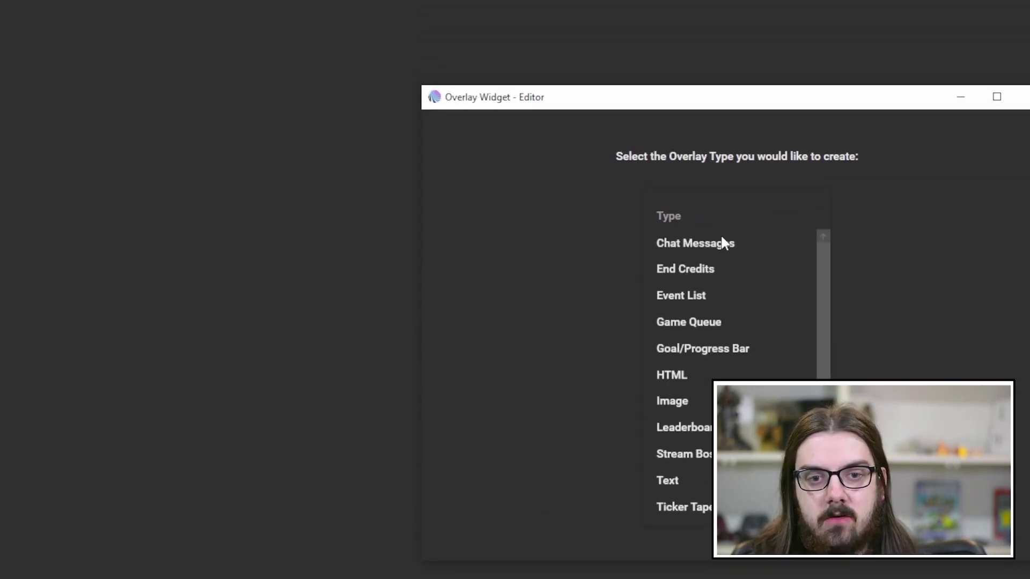
click(721, 275)
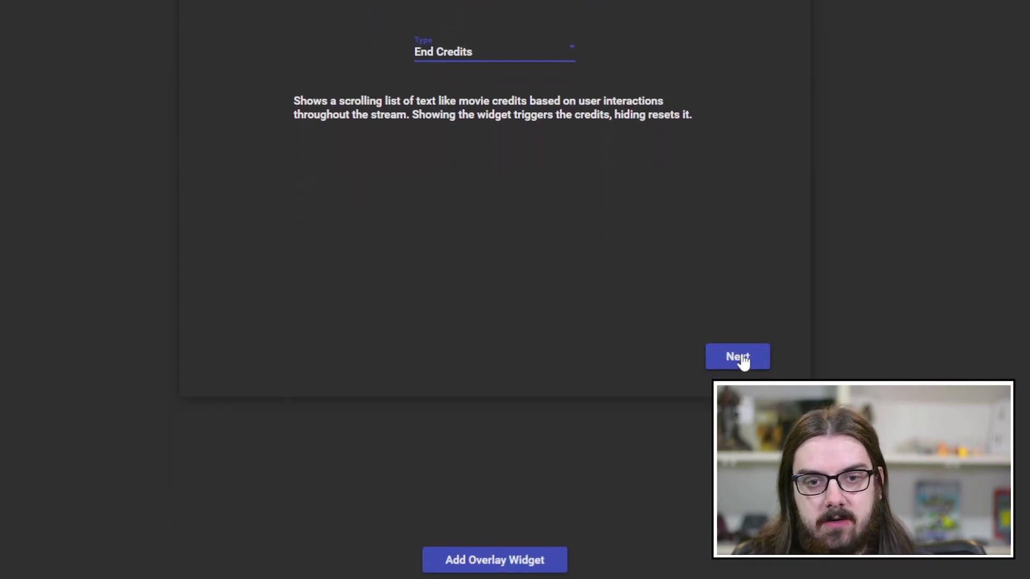
Continue to the End Credits settings and choose Test2 as its overlay endpoint.
click(743, 358)
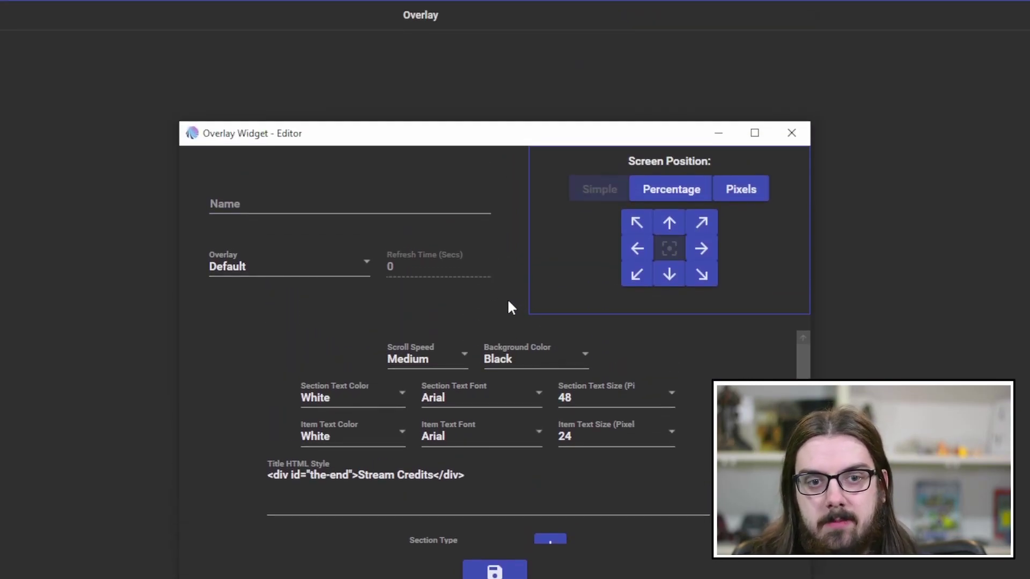
click(287, 253)
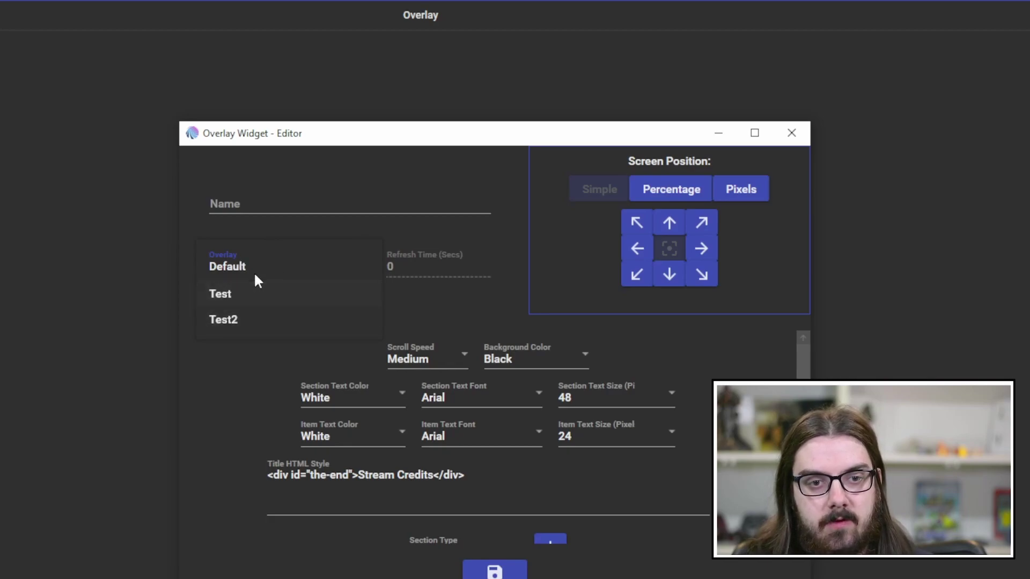
click(244, 324)
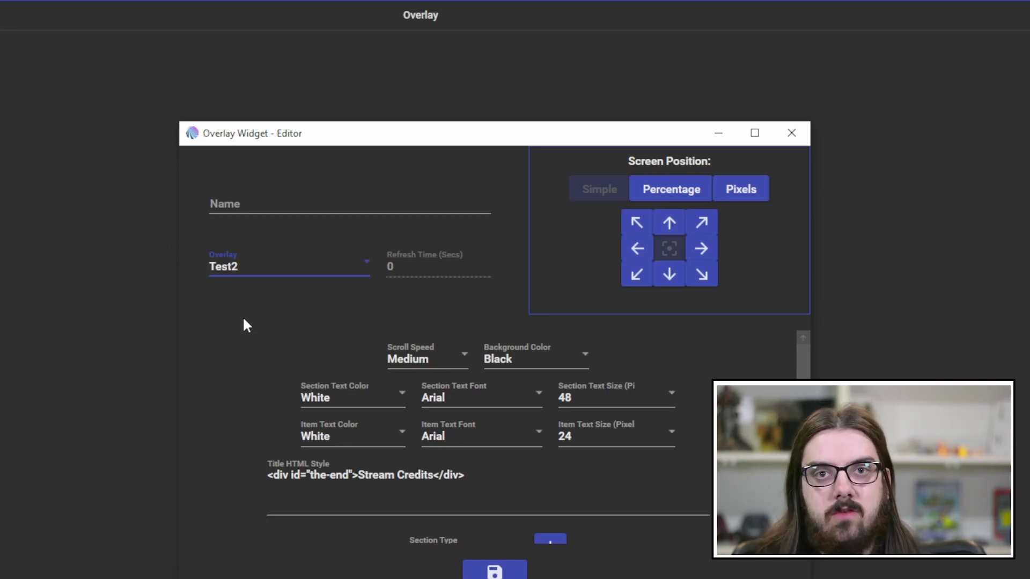